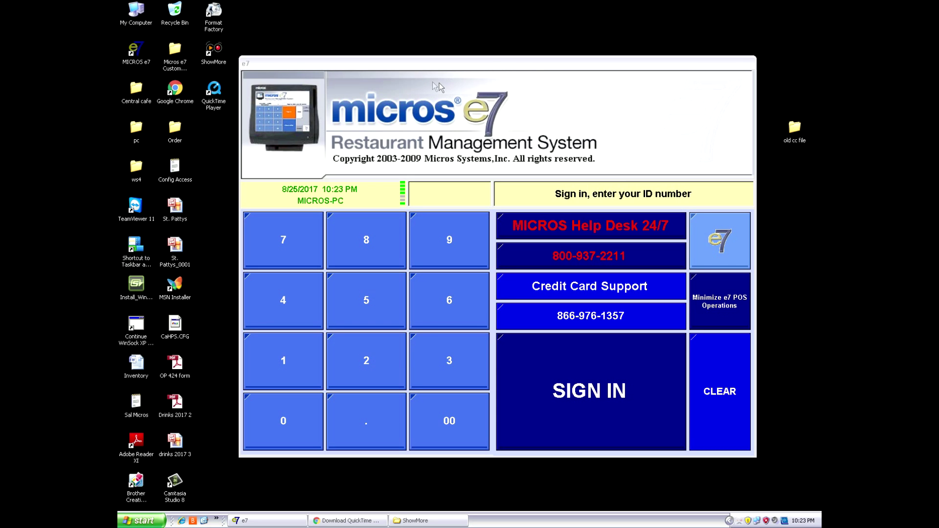
# Step: Sign in with the manager's employee ID and tap CONFIGURATOR
pyautogui.click(366, 300)
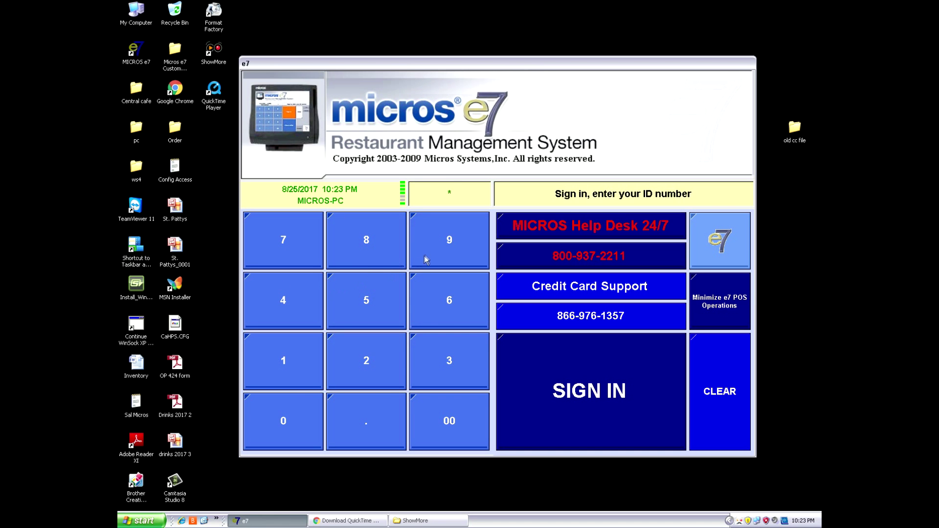
pyautogui.click(449, 241)
pyautogui.click(338, 345)
pyautogui.click(366, 299)
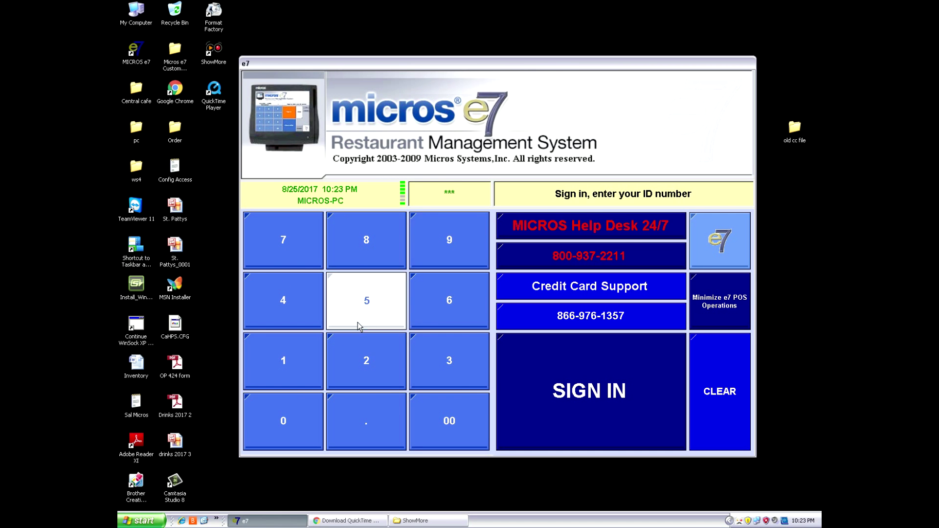
pyautogui.click(572, 389)
pyautogui.click(316, 172)
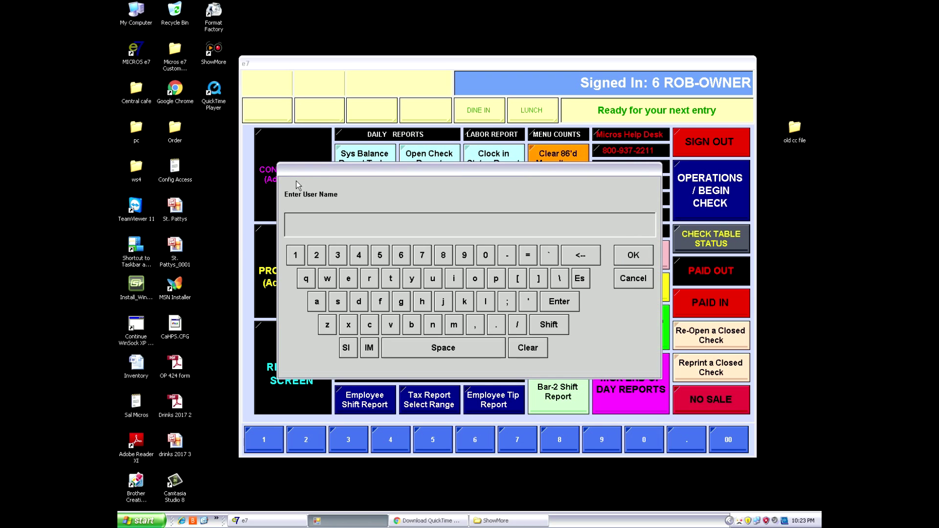
# Step: Dismiss the first prompt, then log in to the configurator with user name and password
pyautogui.click(632, 279)
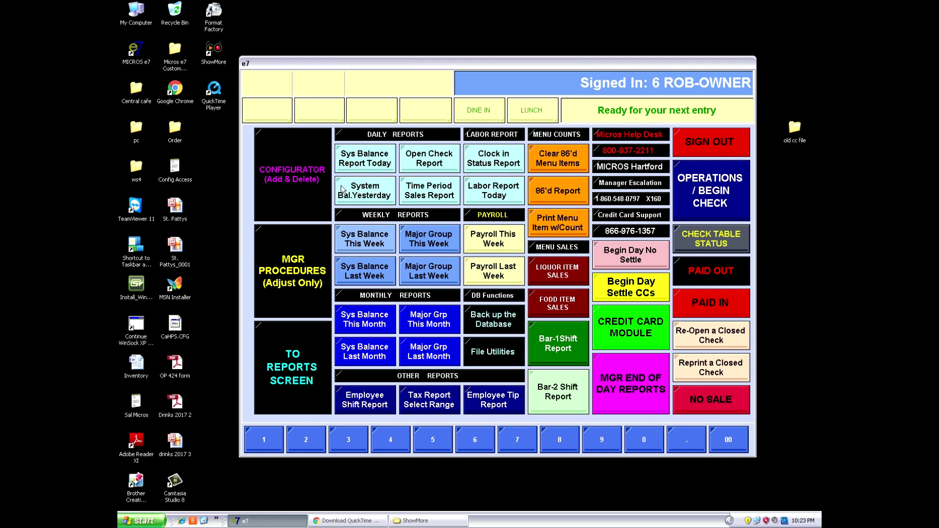
pyautogui.click(284, 191)
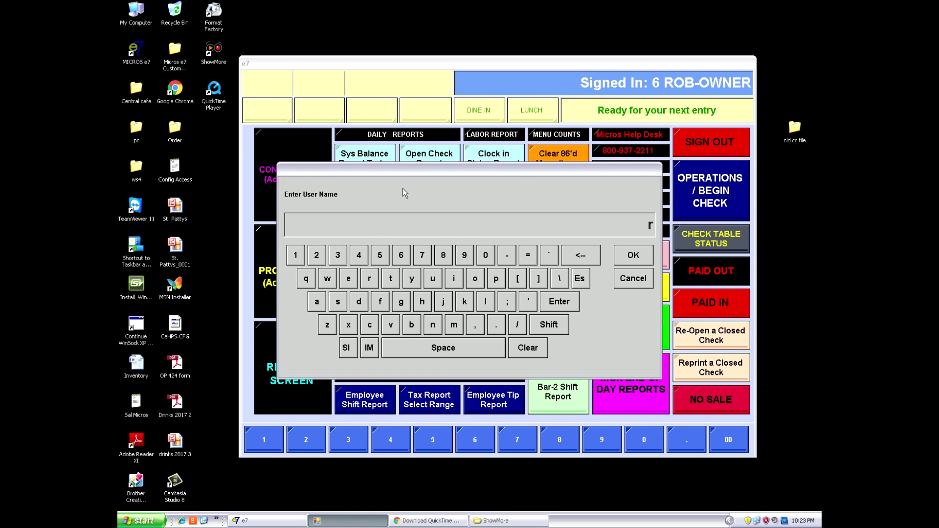
pyautogui.write('rob')
pyautogui.press('Return')
pyautogui.write('******')
pyautogui.write('***')
pyautogui.press('Return')
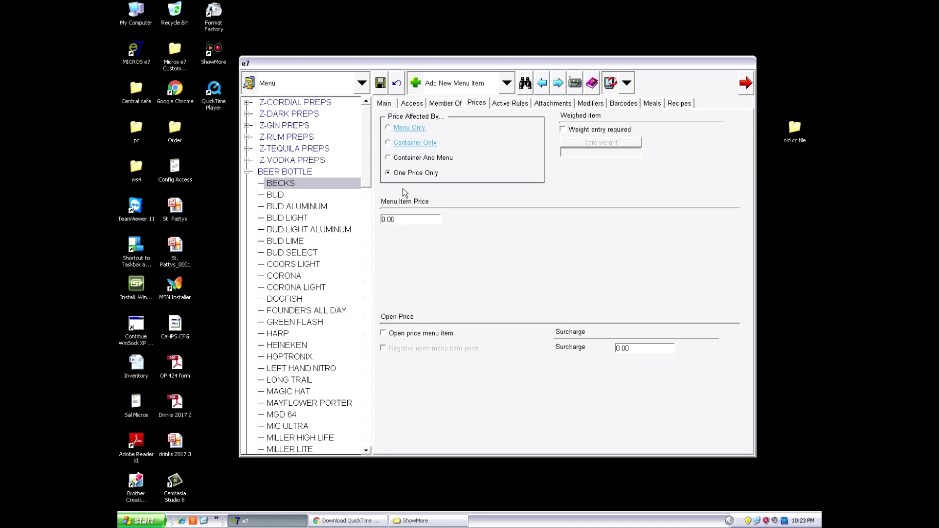
# Step: Collapse BEER BOTTLE, check the configuration areas list, and expand BEER DRAFT
pyautogui.click(253, 172)
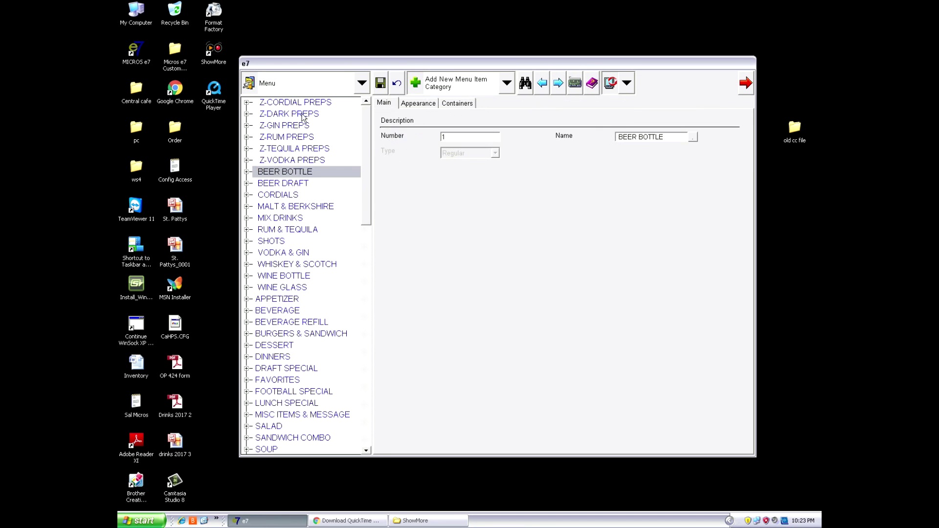
pyautogui.click(361, 83)
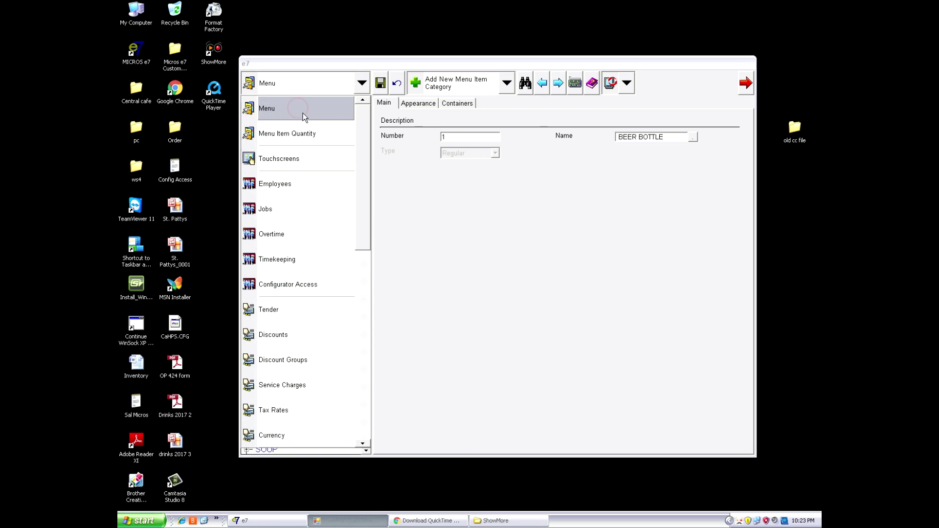
pyautogui.click(303, 113)
pyautogui.click(361, 83)
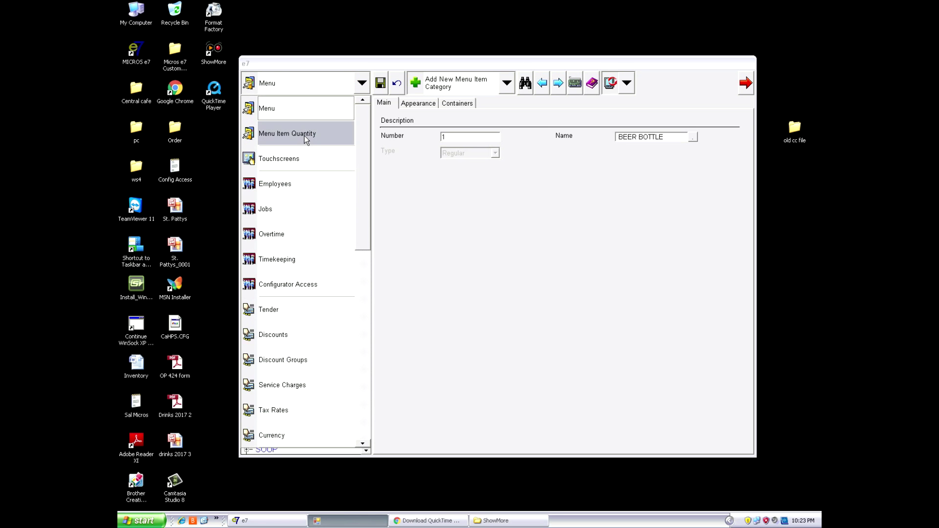
pyautogui.click(305, 109)
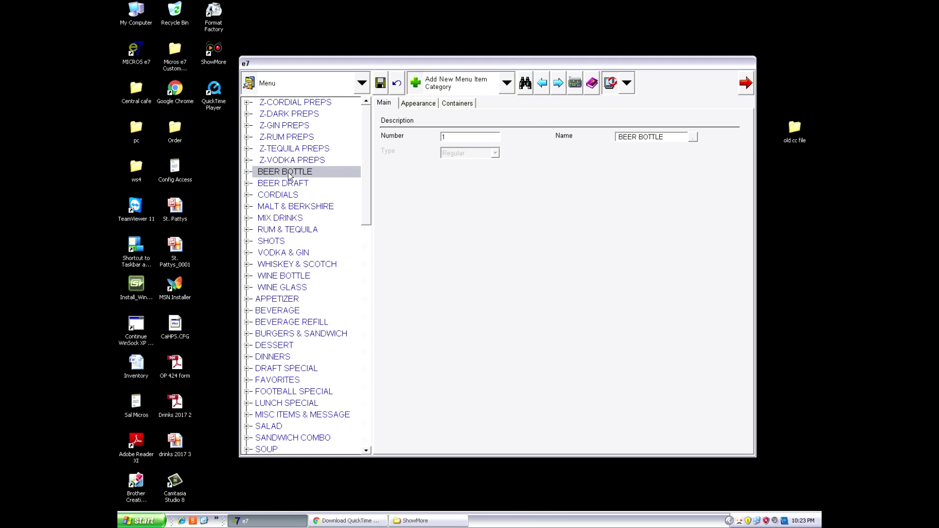
pyautogui.click(248, 184)
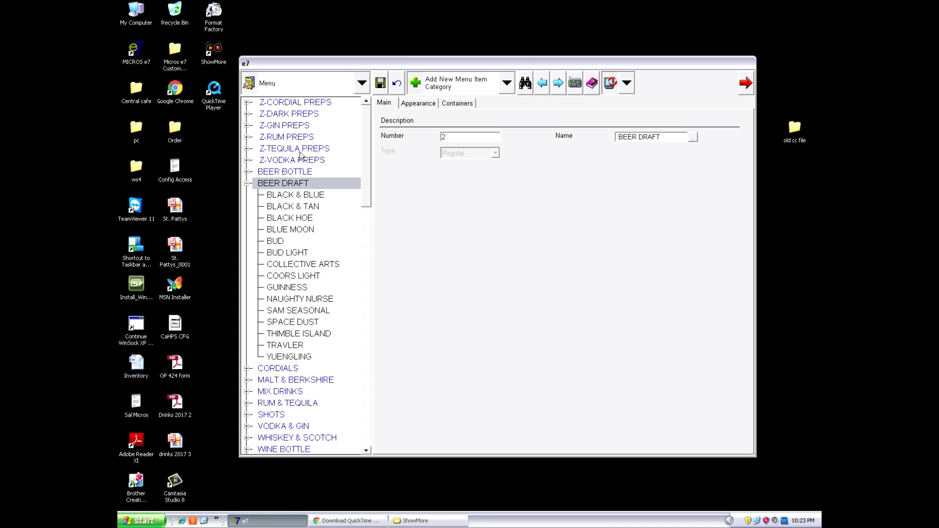
# Step: Rename the TRAVLER item to LAGUNITAS on its Main tab, then return to its Prices tab
pyautogui.click(284, 346)
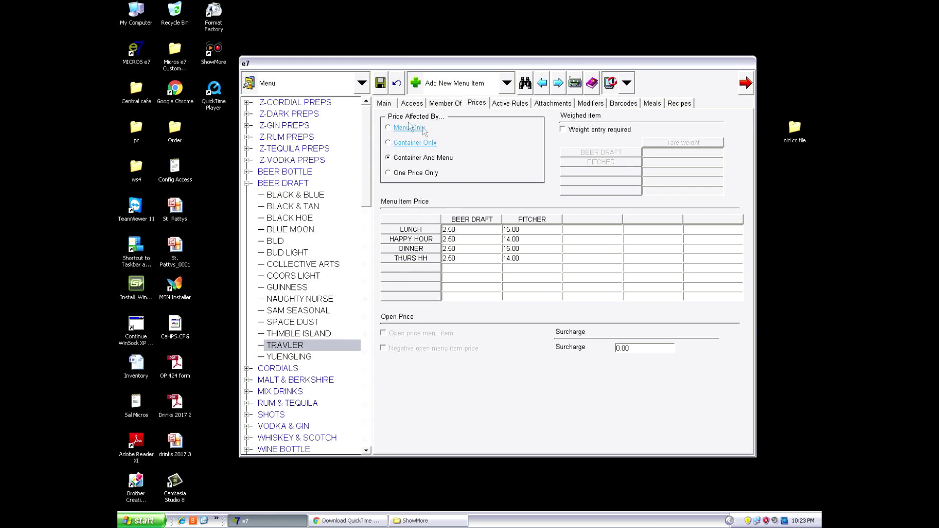
pyautogui.click(385, 103)
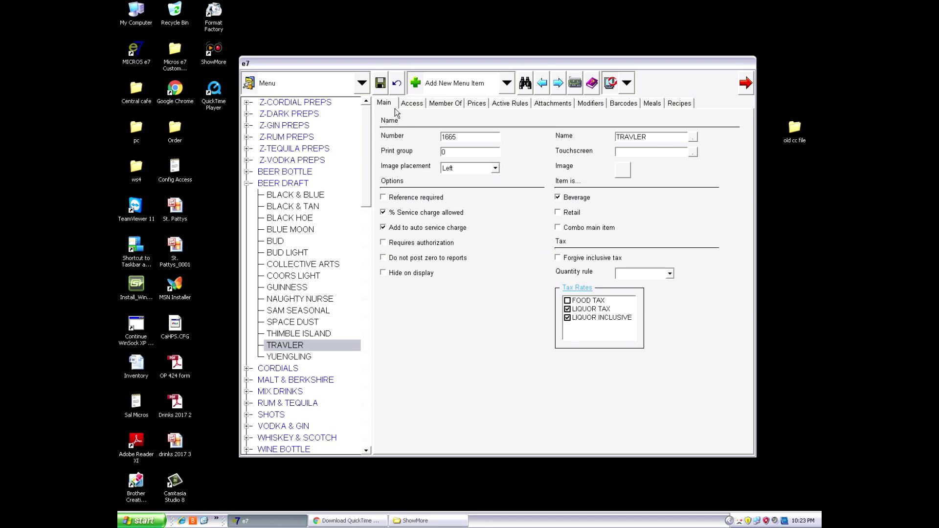
pyautogui.moveTo(665, 136); pyautogui.dragTo(617, 137)
pyautogui.press('BackSpace')
pyautogui.write('LAG')
pyautogui.write('UNITAS')
pyautogui.click(477, 104)
pyautogui.click(512, 229)
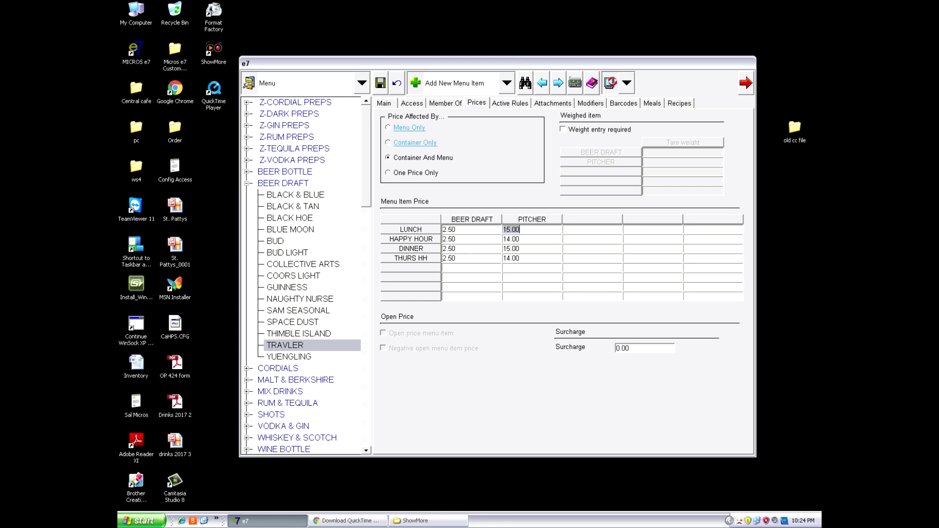
# Step: Enter lunch prices 5.50 draft and 17.00 pitcher, and happy hour draft 4.50
pyautogui.hotkey('shift', 'Tab')
pyautogui.write('5.5')
pyautogui.press('Tab')
pyautogui.write('17')
pyautogui.click(467, 240)
pyautogui.press('BackSpace')
pyautogui.press('BackSpace')
pyautogui.press('BackSpace')
pyautogui.press('BackSpace')
pyautogui.write('4.50')
pyautogui.press('Tab')
pyautogui.write('16')
pyautogui.write('.')
# Step: Fix happy hour pitcher to 16.00 and set dinner to 5.50 draft, 17.00 pitcher
pyautogui.click(554, 246)
pyautogui.doubleClick(511, 238)
pyautogui.write('16')
pyautogui.click(459, 248)
pyautogui.write('5.5')
pyautogui.press('Tab')
pyautogui.write('17')
pyautogui.press('Tab')
# Step: Set Thursday happy hour to 4.50 draft and 16.00 pitcher, and save the item
pyautogui.click(450, 258)
pyautogui.press('BackSpace')
pyautogui.press('BackSpace')
pyautogui.press('BackSpace')
pyautogui.write('4.5')
pyautogui.press('Tab')
pyautogui.write('16')
pyautogui.click(380, 83)
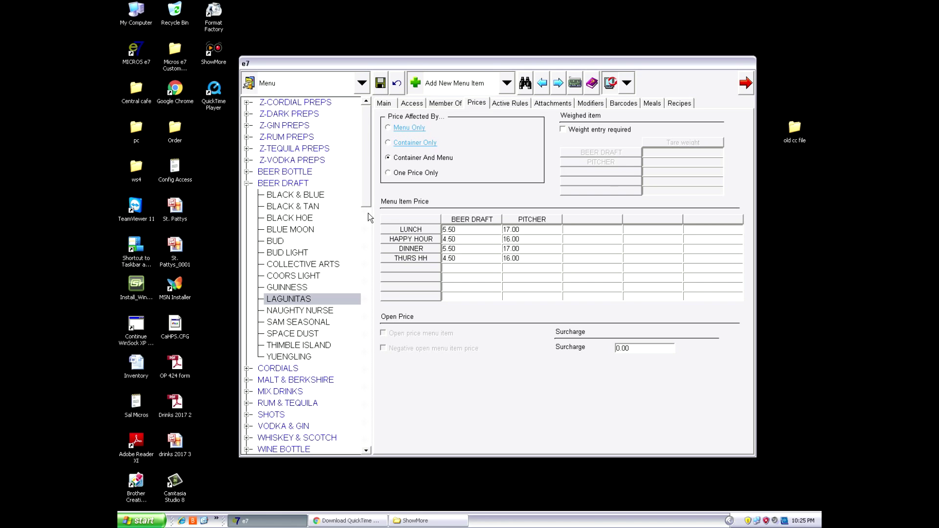